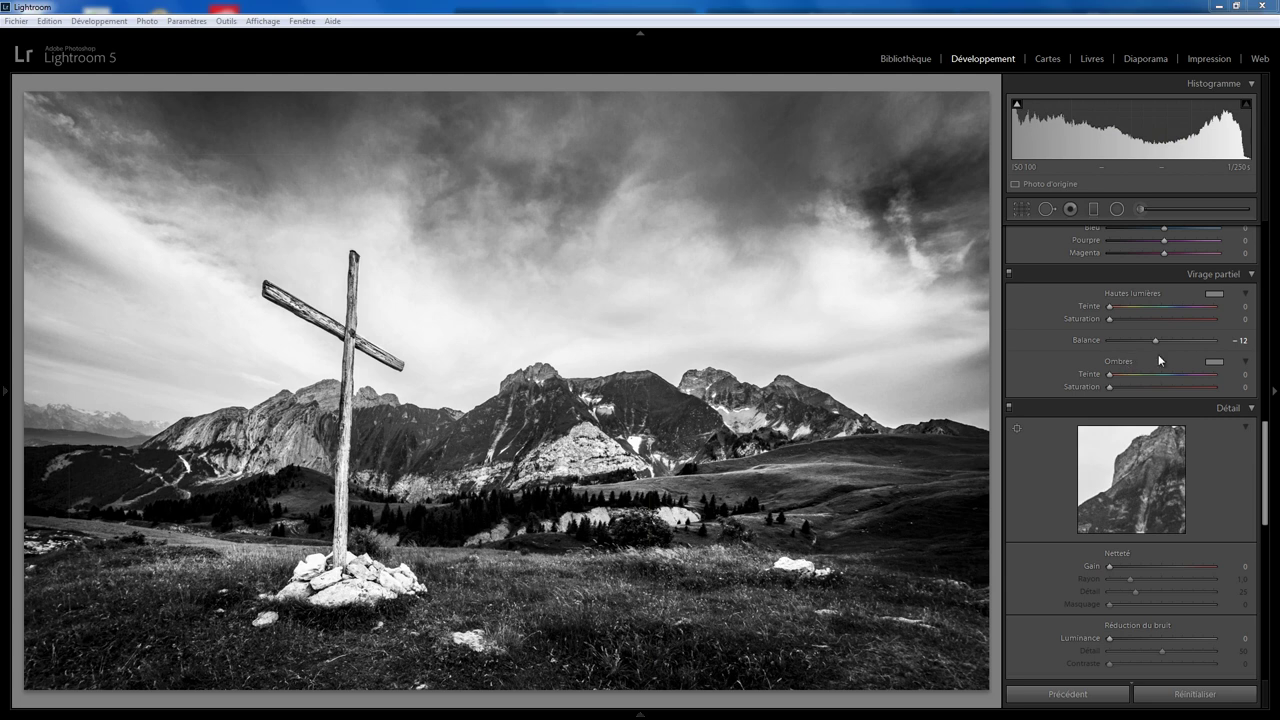
# Step: Reset the Virage partiel Balance slider from -12 back to 0
pyautogui.doubleClick(1156, 340)
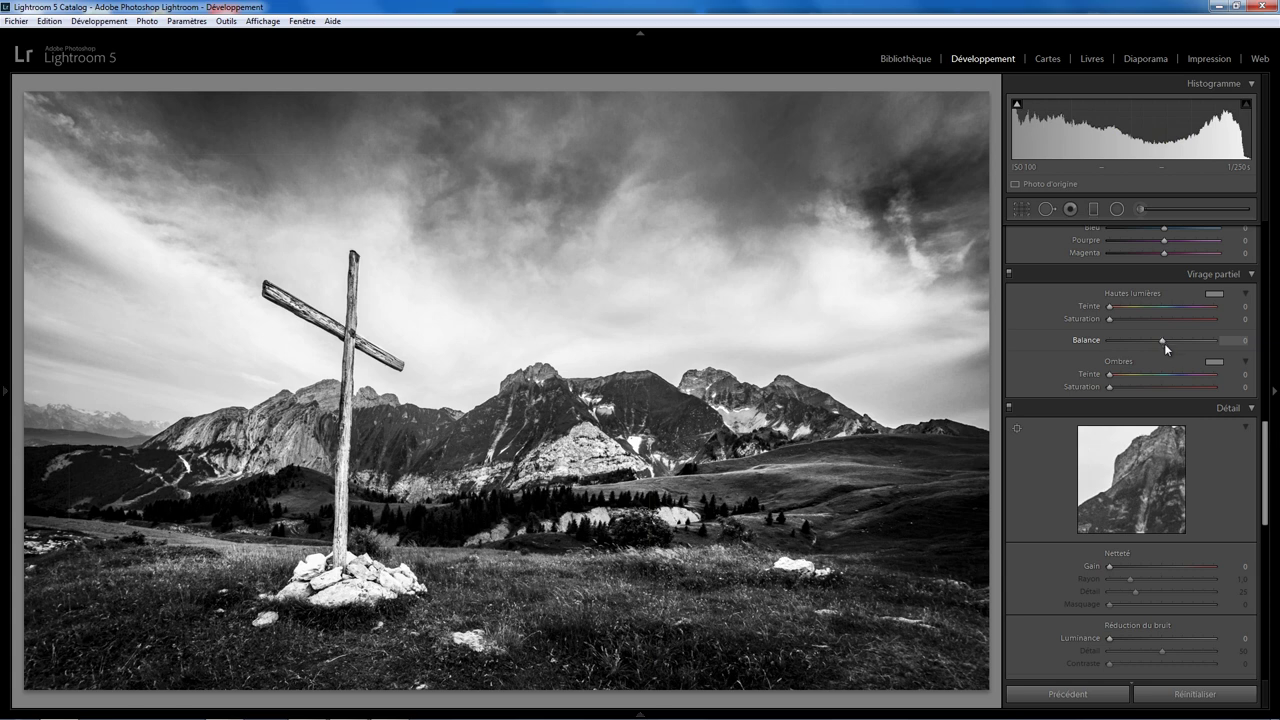
# Step: Apply the sepia preset to the Hautes lumières tint (hue 37, saturation 22)
pyautogui.click(1216, 295)
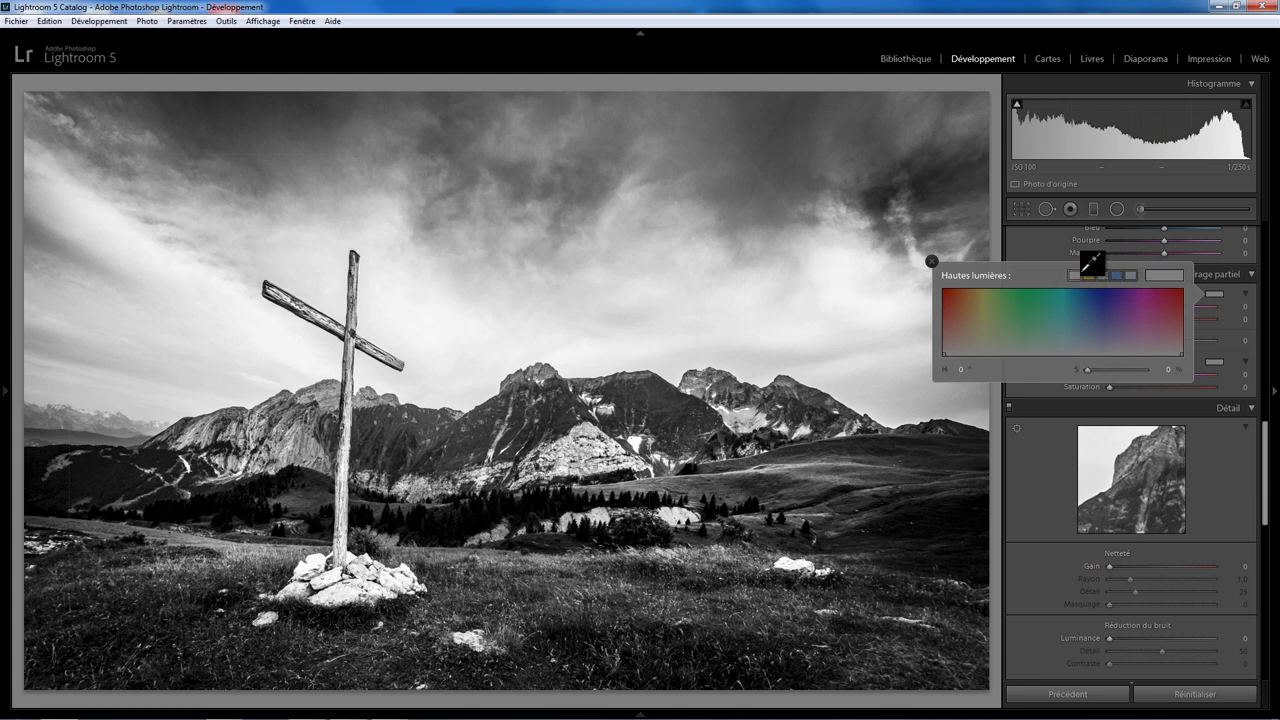
pyautogui.click(1090, 275)
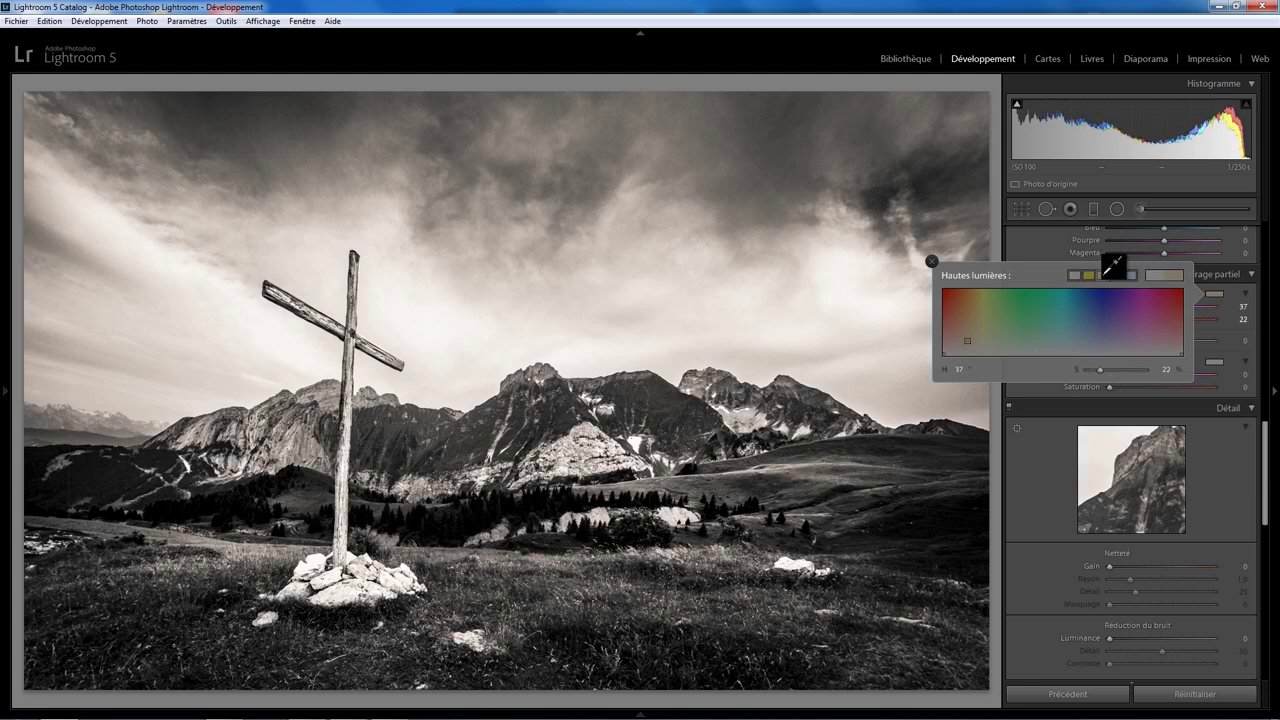
pyautogui.click(932, 262)
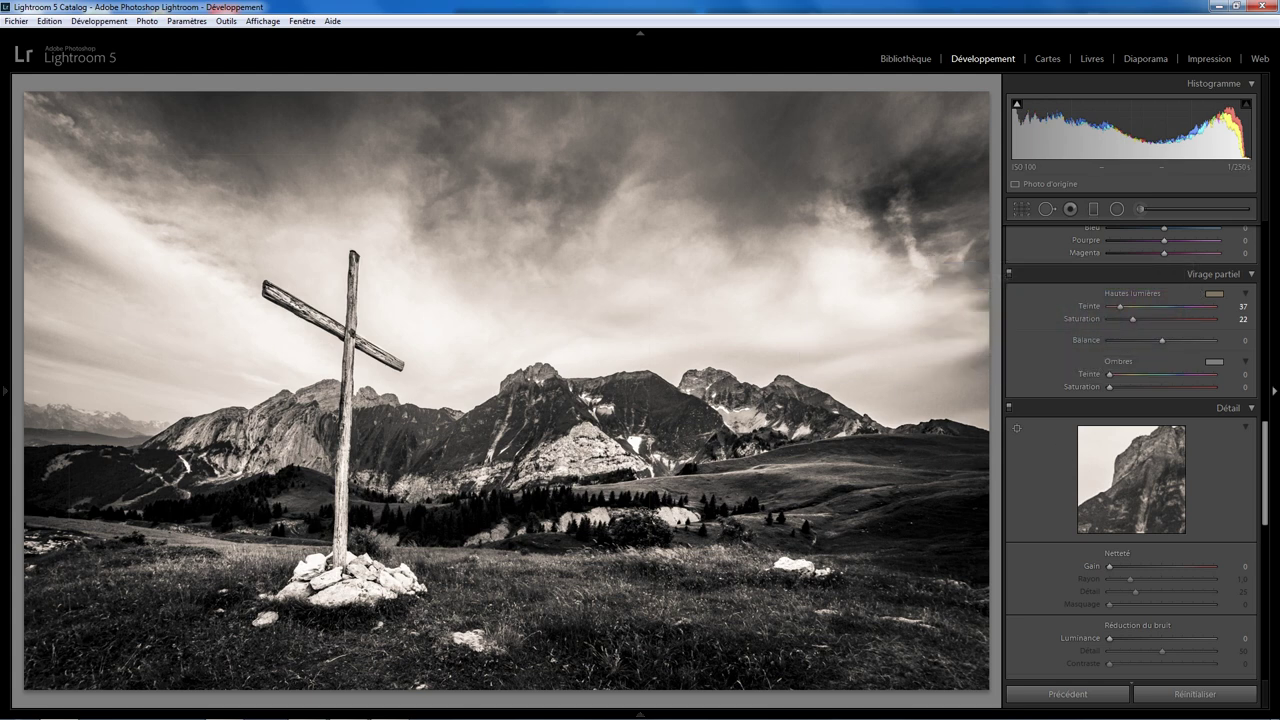
# Step: Apply the sepia preset to the Ombres tint to match the highlights (hue 37, saturation 22)
pyautogui.click(1214, 361)
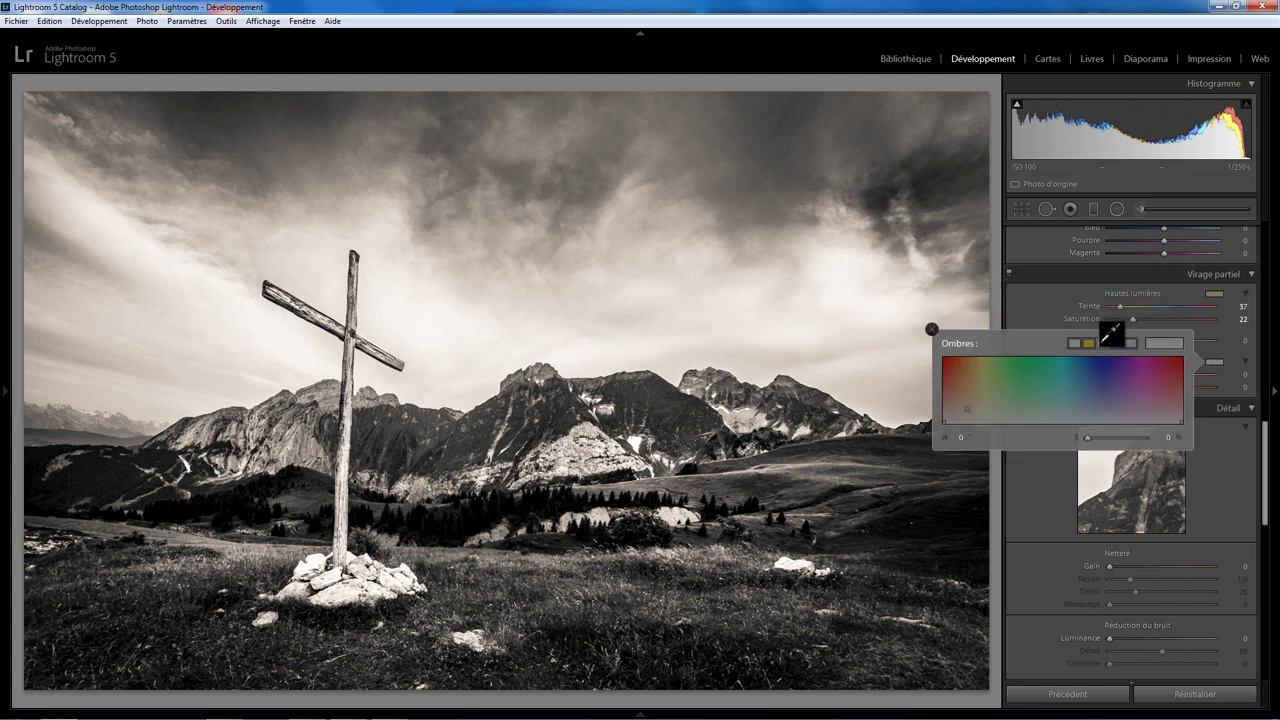
pyautogui.click(1104, 343)
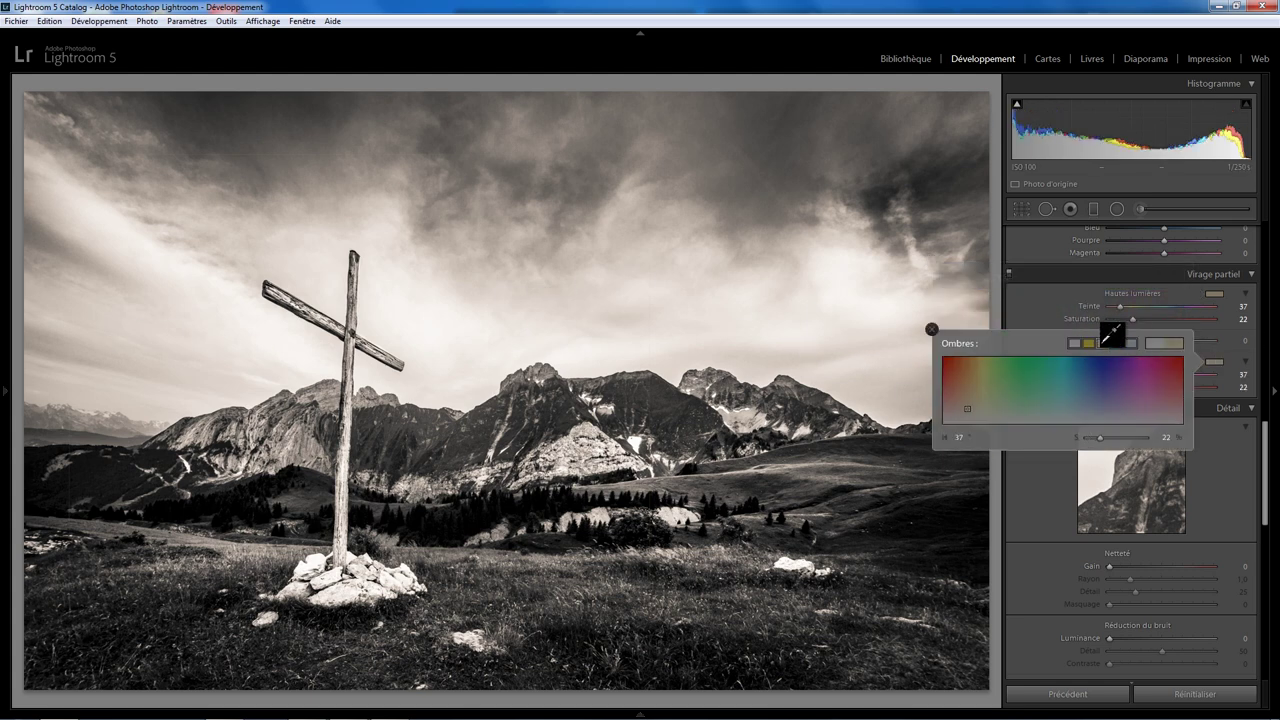
pyautogui.click(932, 330)
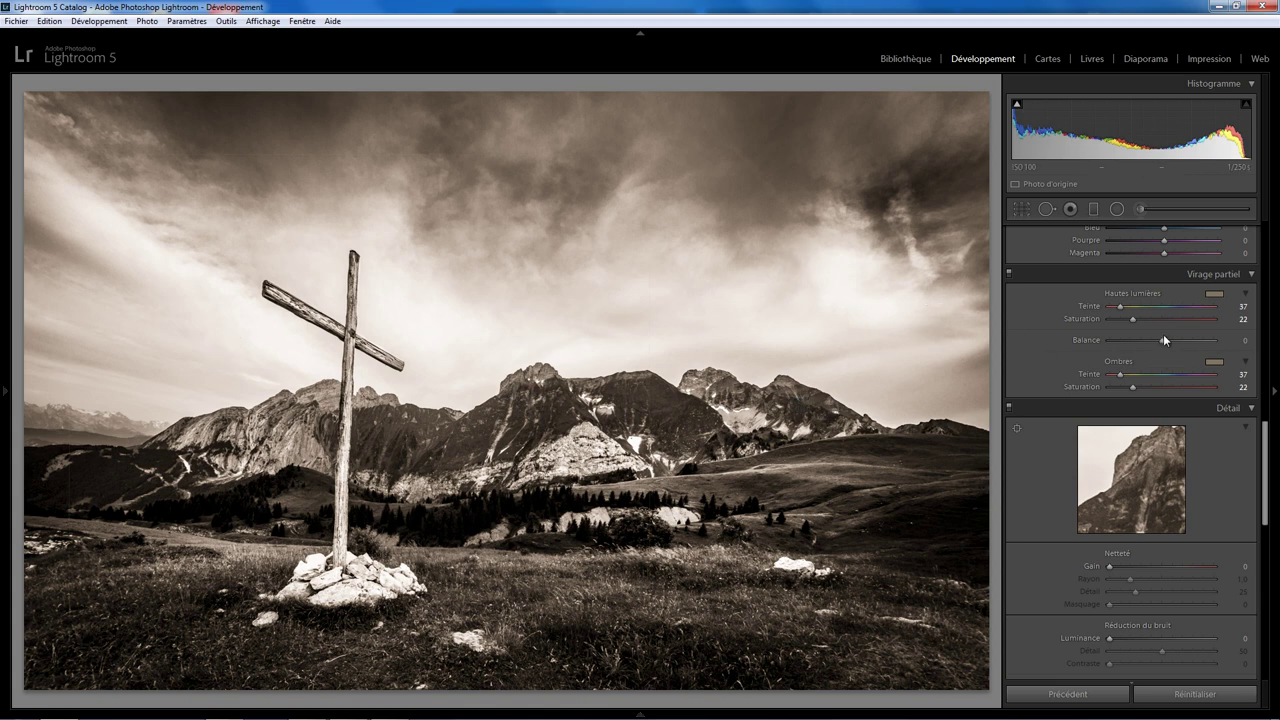
# Step: Switch the Ombres tint to cool blue-grey at hue 215, saturation 12
pyautogui.click(1215, 361)
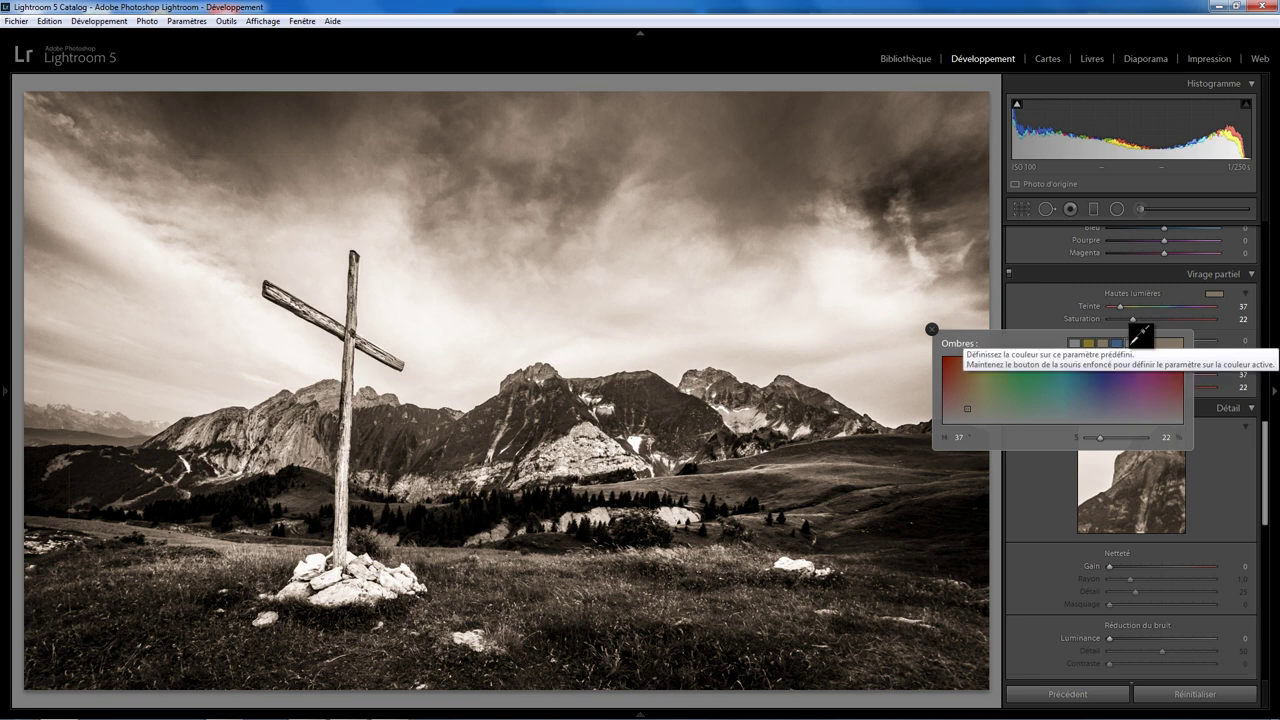
pyautogui.moveTo(1140, 335); pyautogui.dragTo(690, 390)
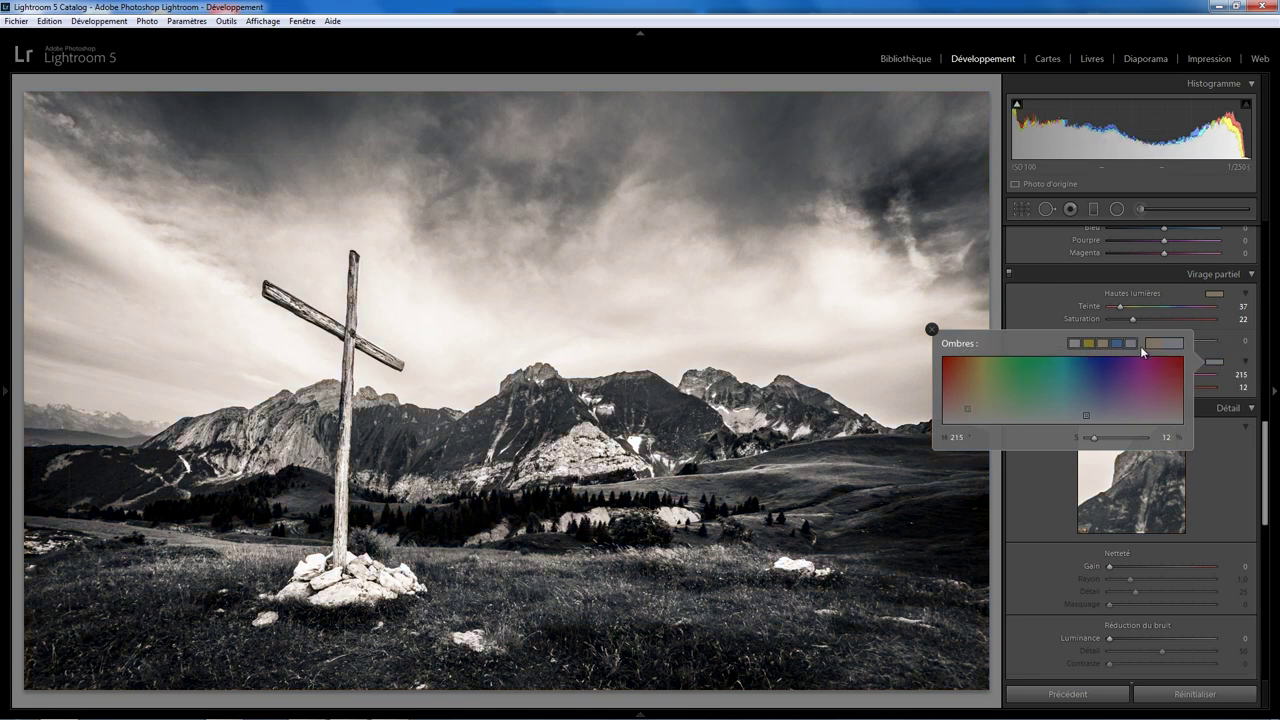
pyautogui.click(931, 328)
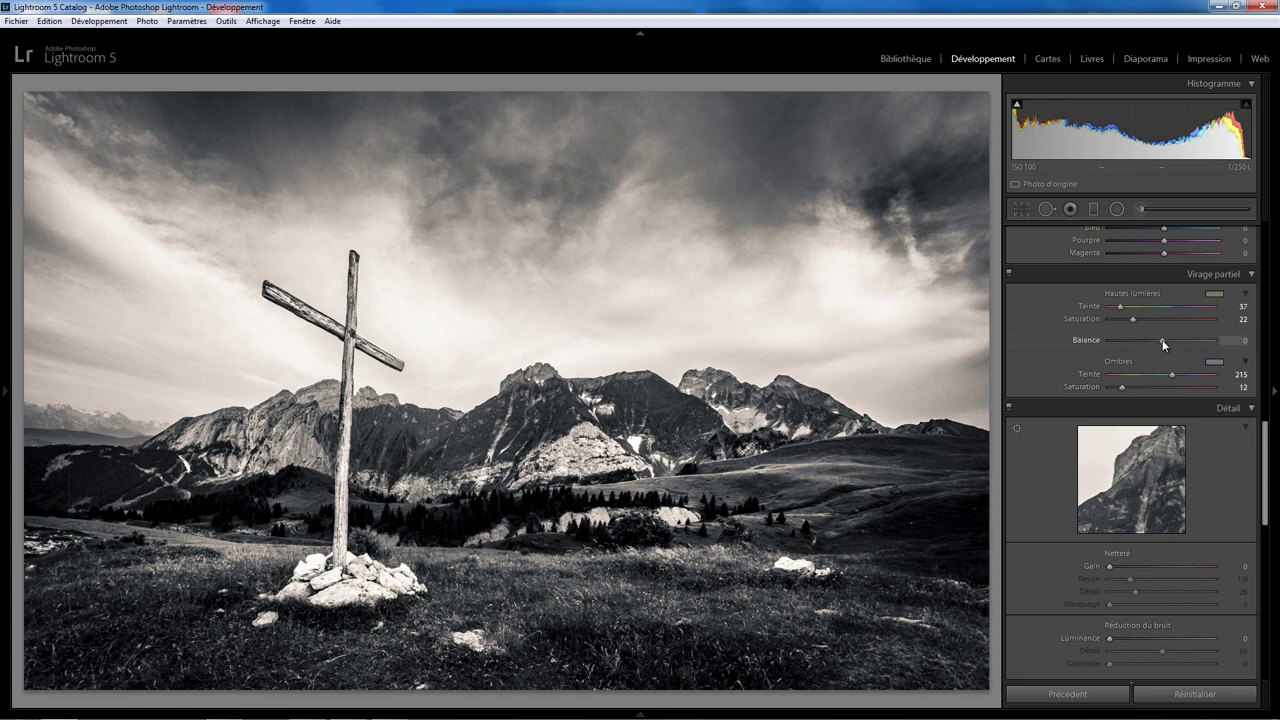
# Step: Sweep the split-toning Balance between extremes and settle it at -12
pyautogui.moveTo(1161, 339); pyautogui.dragTo(1100, 341)
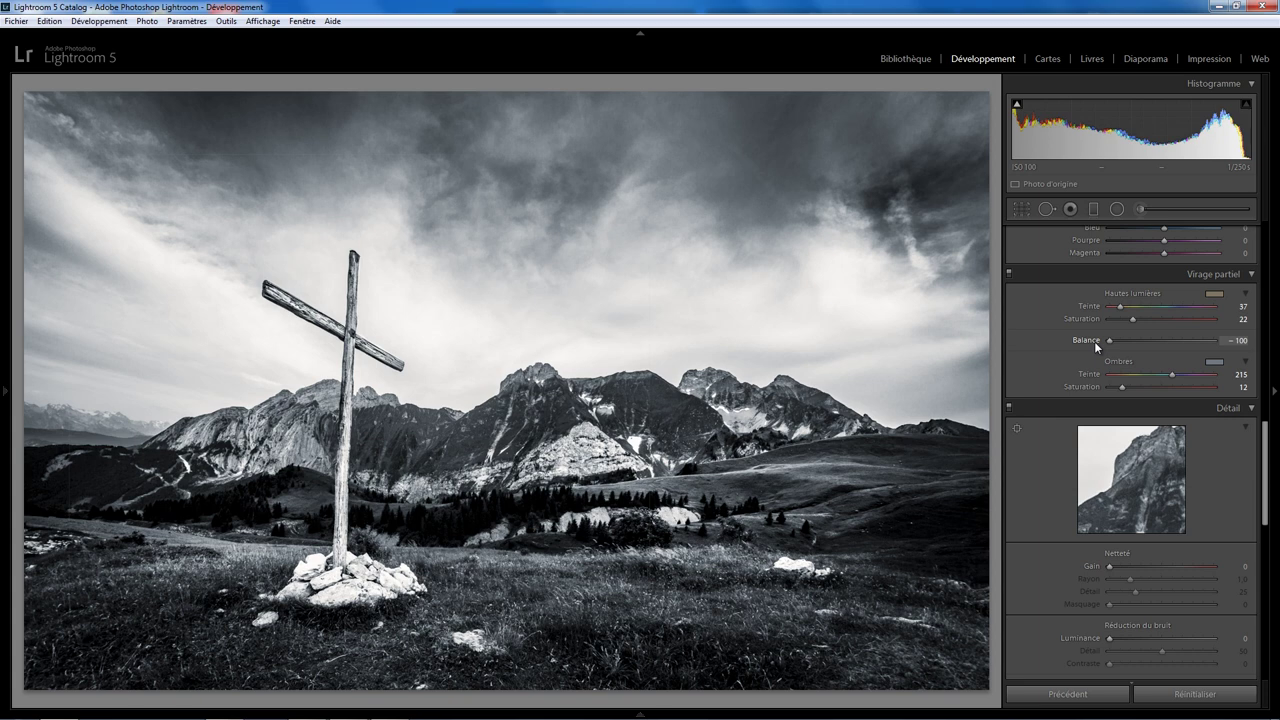
pyautogui.moveTo(1098, 341)
pyautogui.mouseDown()
pyautogui.moveTo(1224, 344)
pyautogui.moveTo(1142, 343)
pyautogui.moveTo(1167, 339)
pyautogui.moveTo(1143, 342)
pyautogui.moveTo(1156, 339)
pyautogui.mouseUp()
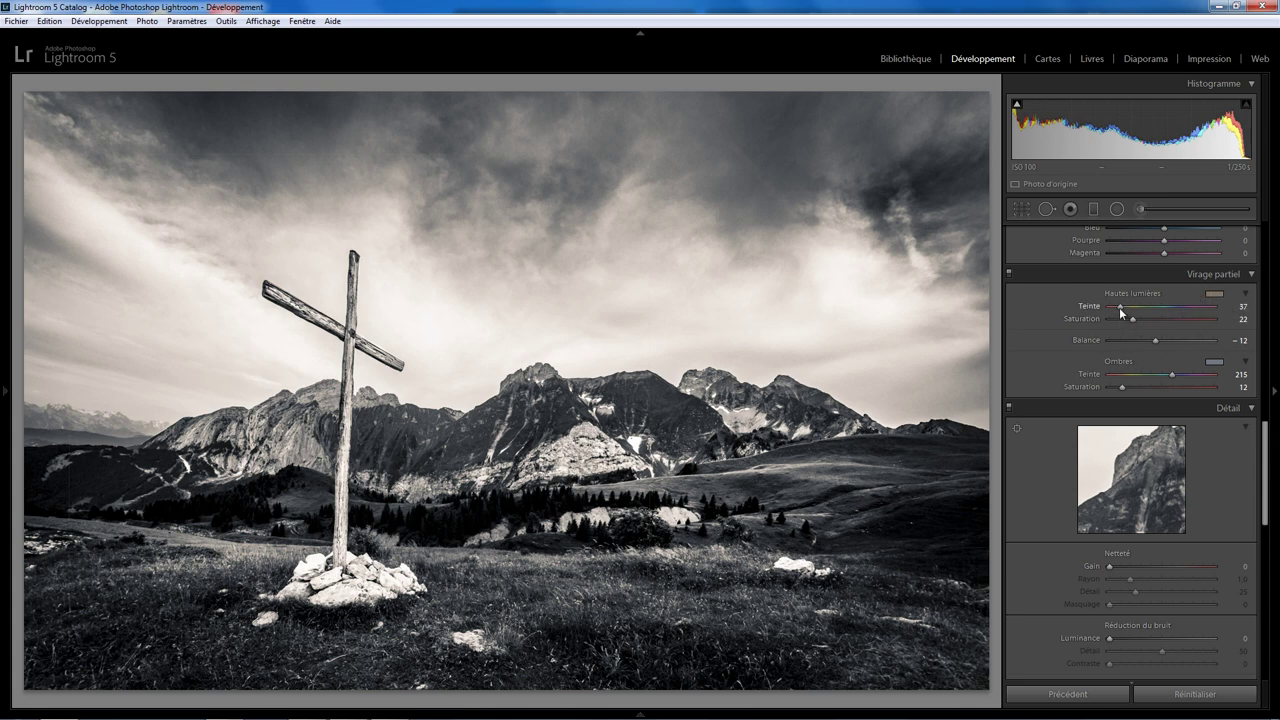
# Step: Retune the Hautes lumières tint to a subtler warm tone: hue 48, saturation 29
pyautogui.click(1215, 295)
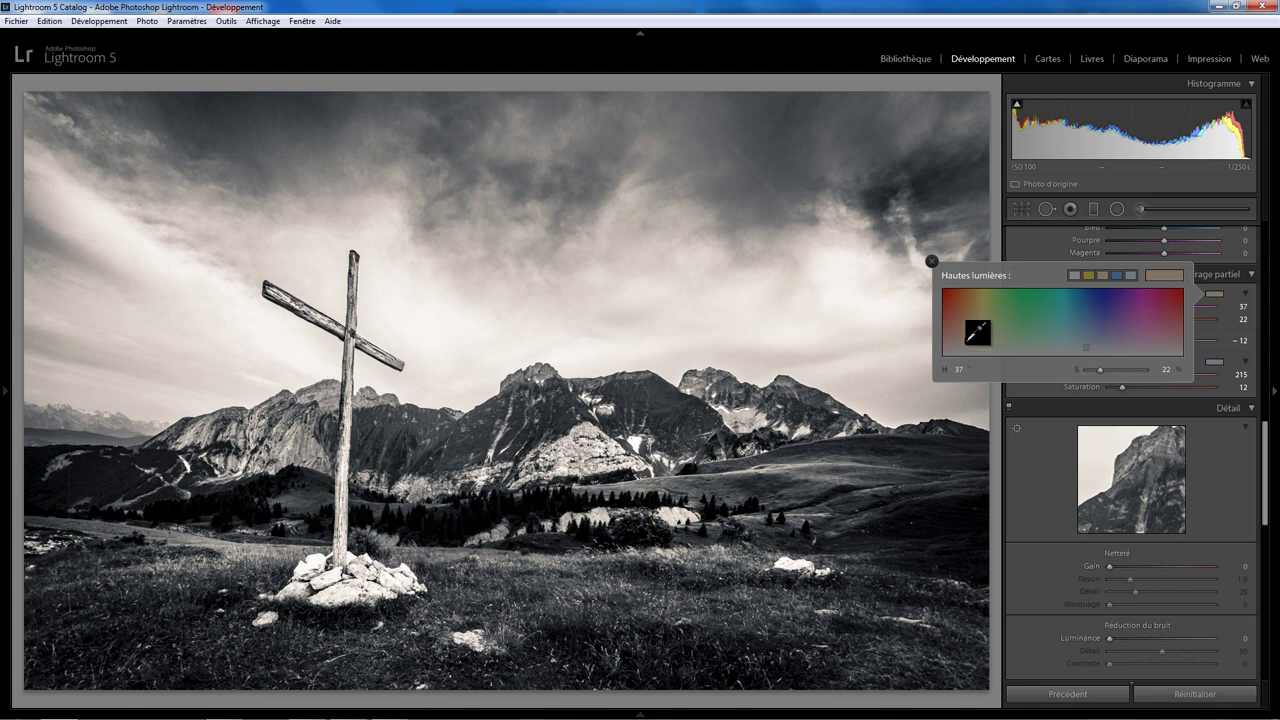
pyautogui.moveTo(963, 332); pyautogui.dragTo(966, 309)
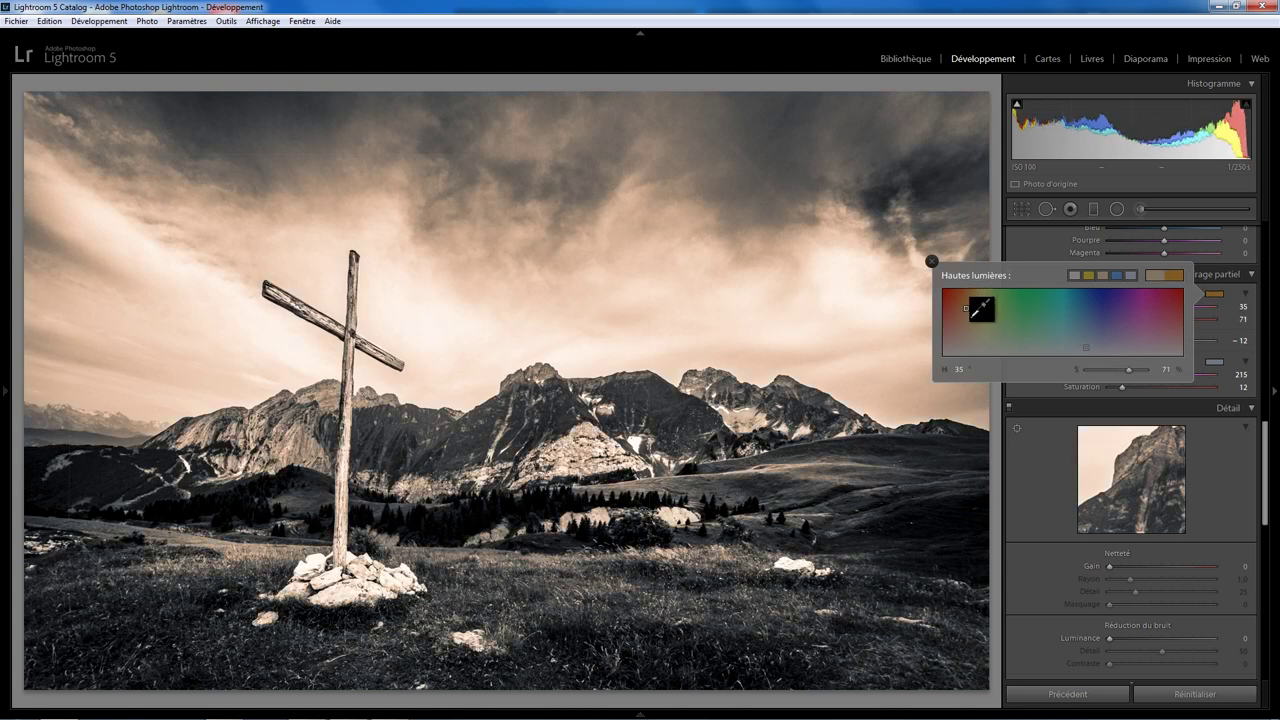
pyautogui.moveTo(1131, 371); pyautogui.dragTo(1168, 377)
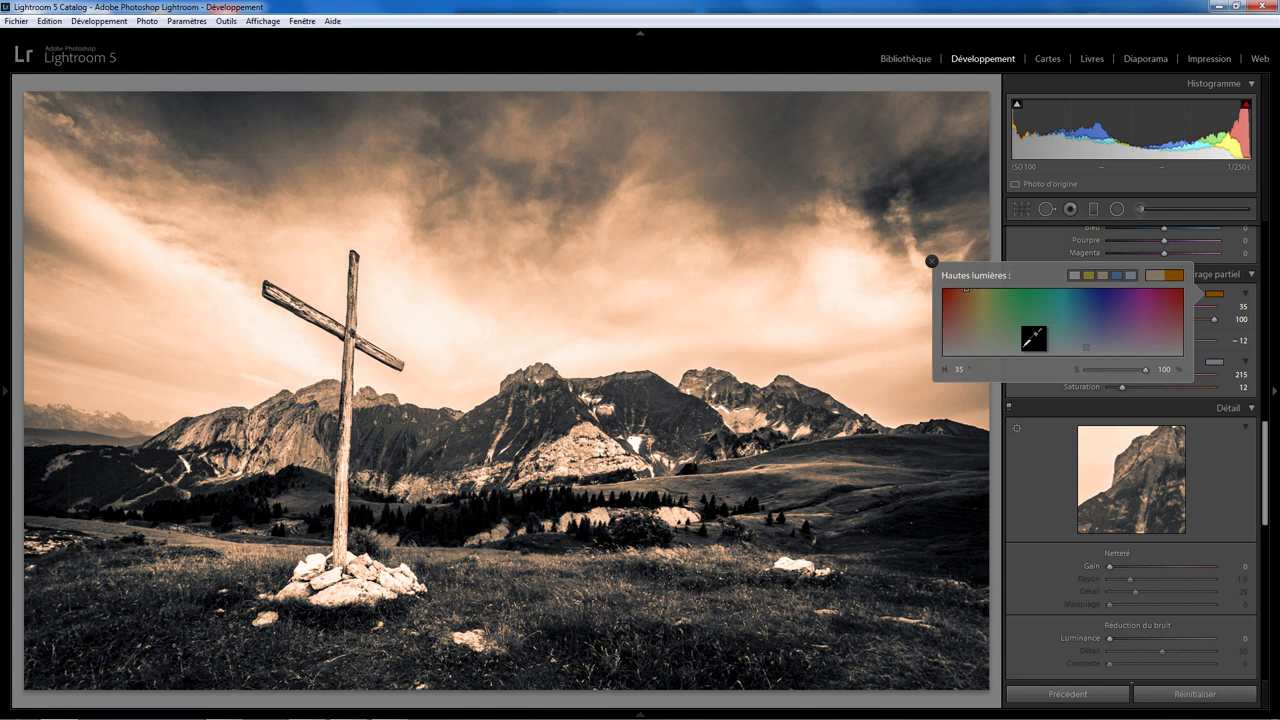
pyautogui.click(931, 261)
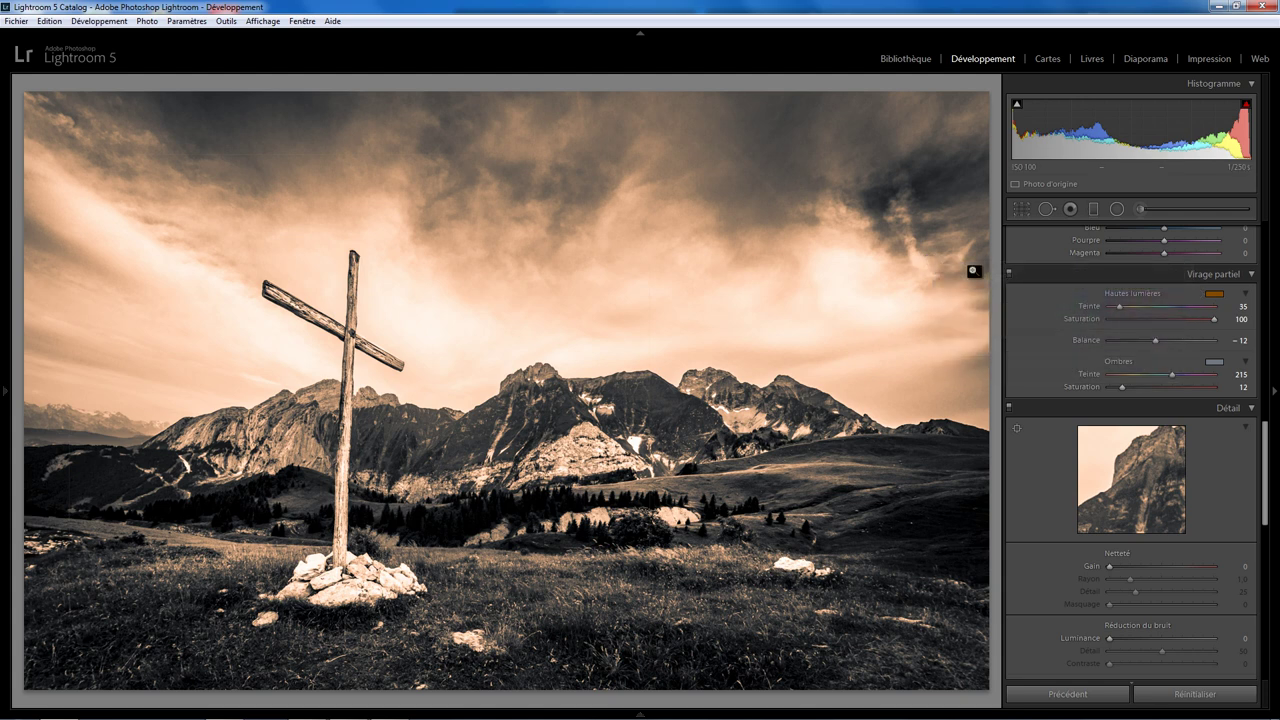
pyautogui.moveTo(1214, 319)
pyautogui.mouseDown()
pyautogui.moveTo(1138, 323)
pyautogui.moveTo(1154, 322)
pyautogui.moveTo(1124, 307)
pyautogui.mouseUp()
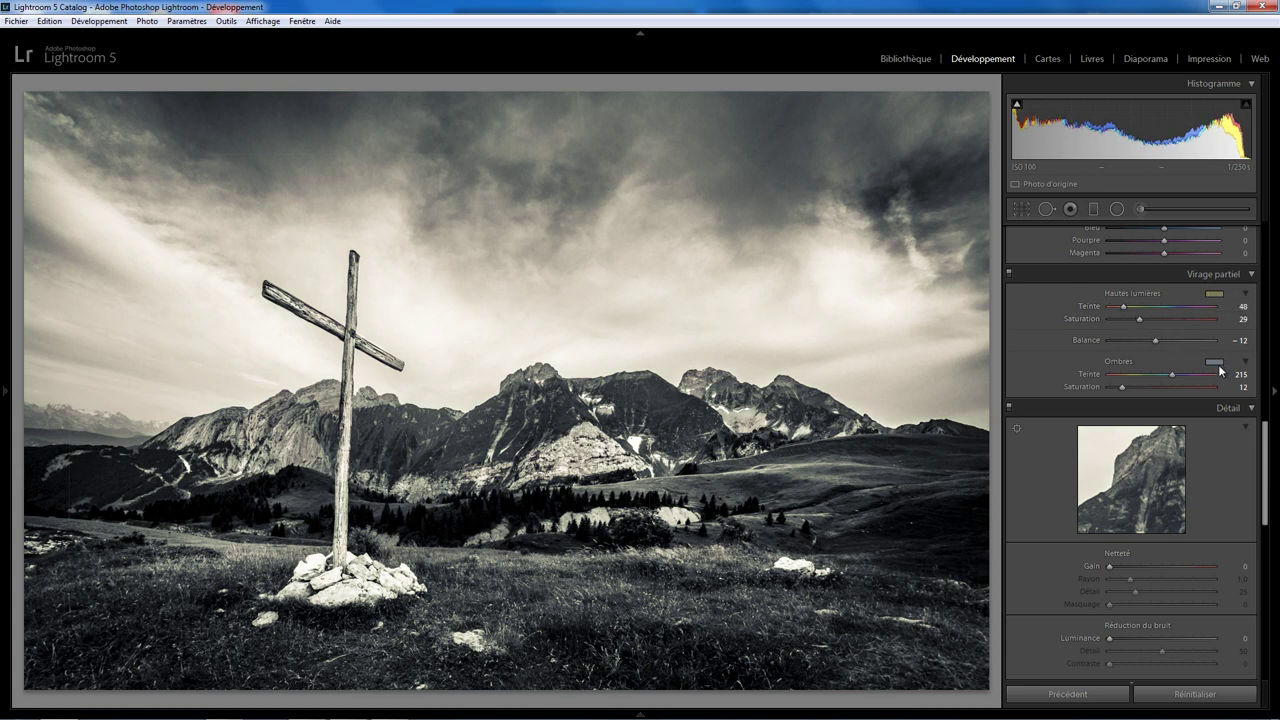
# Step: Reset the Hautes lumières and Ombres hue and saturation to 0
pyautogui.doubleClick(1121, 295)
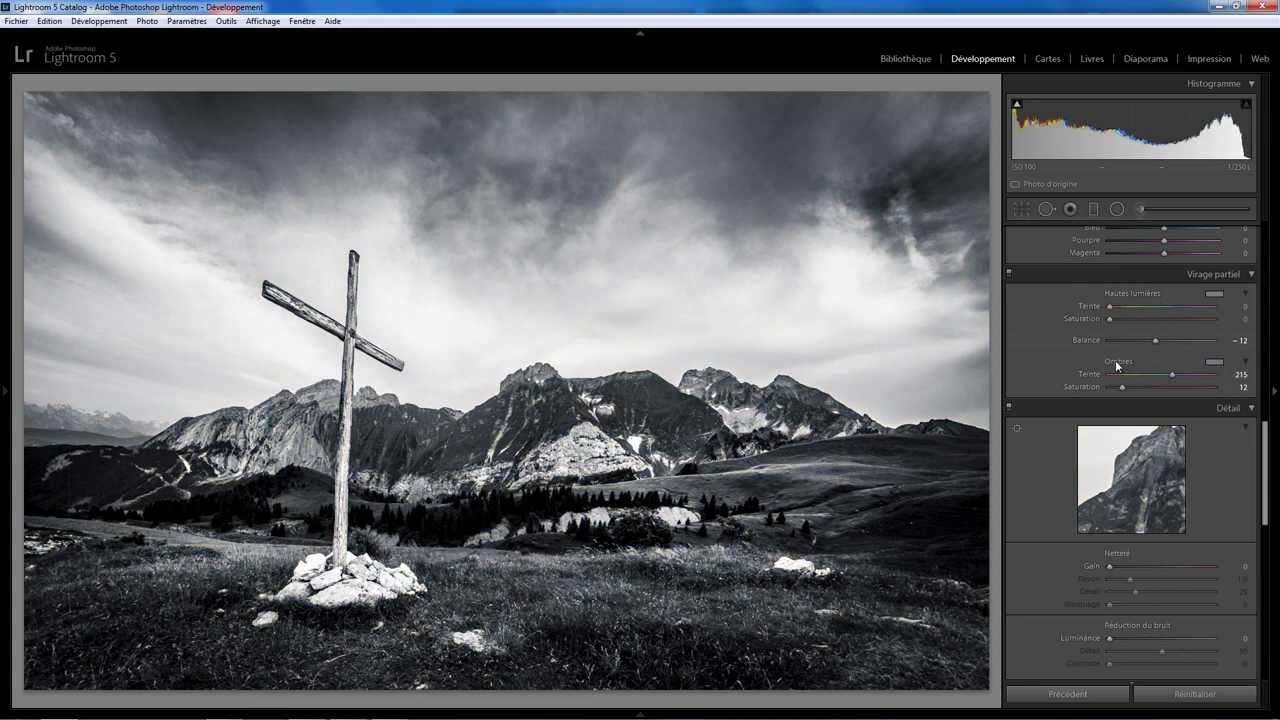
pyautogui.doubleClick(1117, 363)
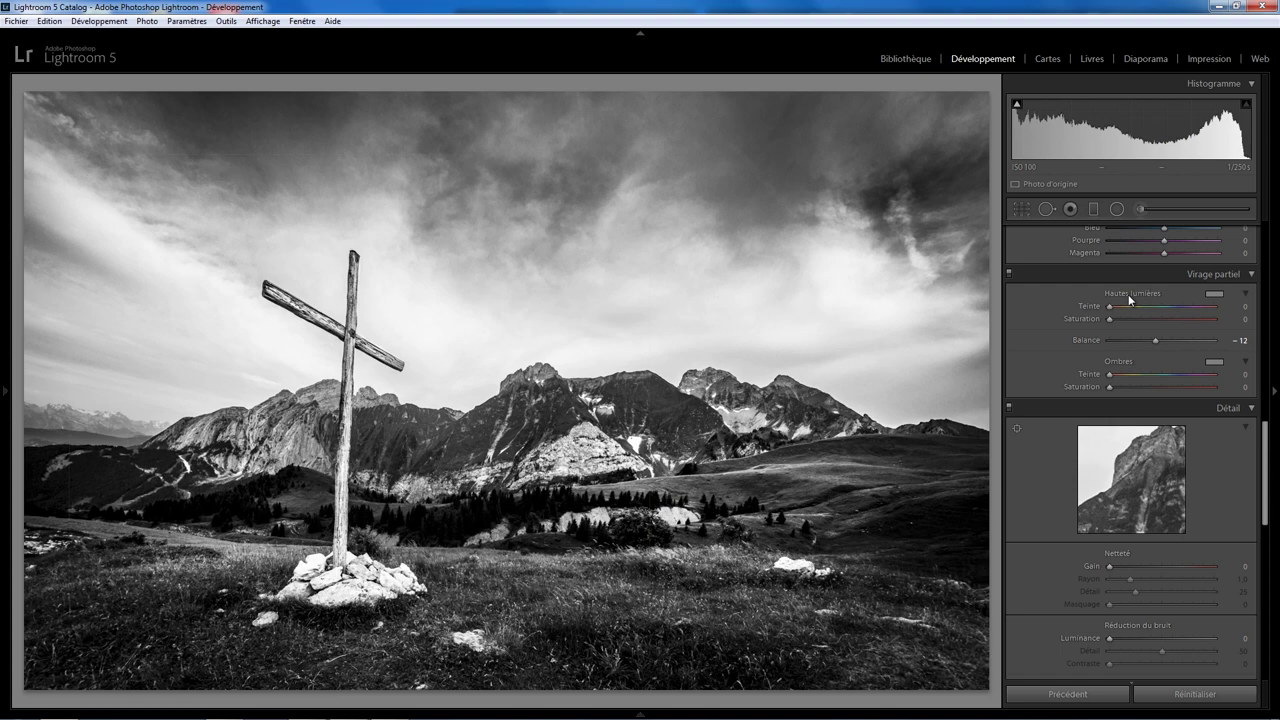
# Step: On the next photo, the graffiti stairway, tint the shadows green at hue 77, saturation 29
pyautogui.press('Right')
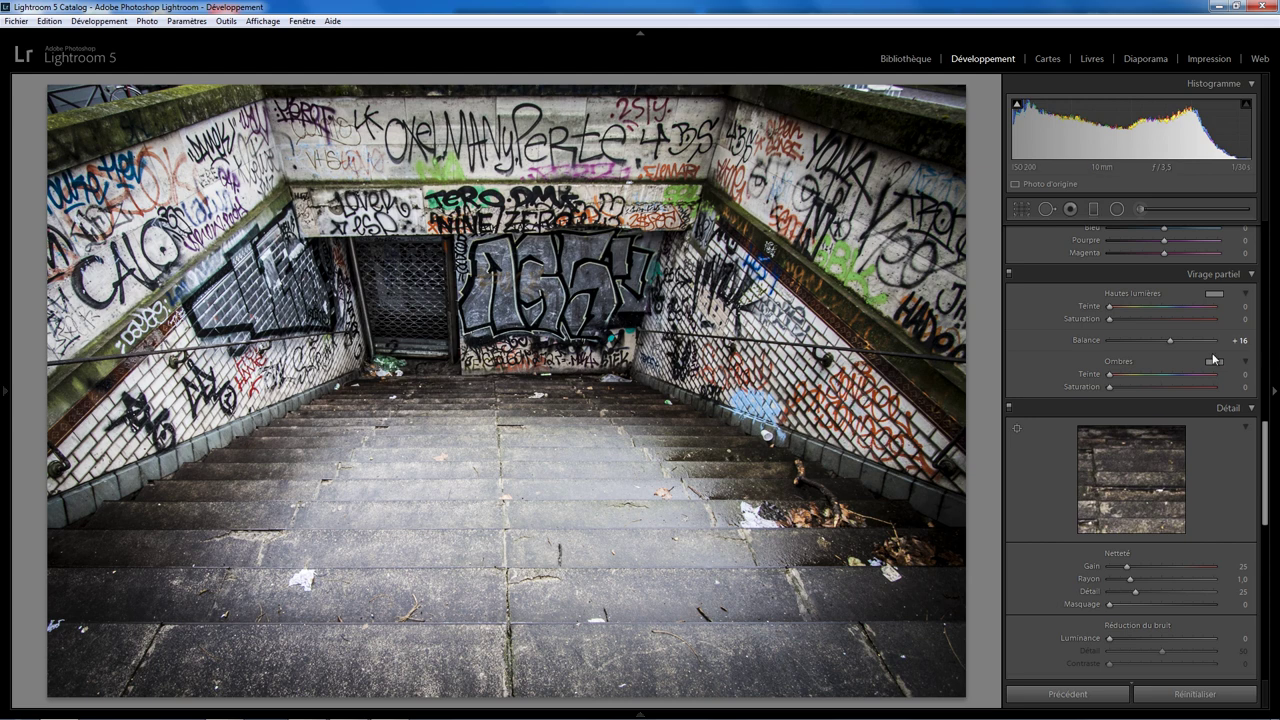
pyautogui.moveTo(1218, 367); pyautogui.dragTo(1005, 373)
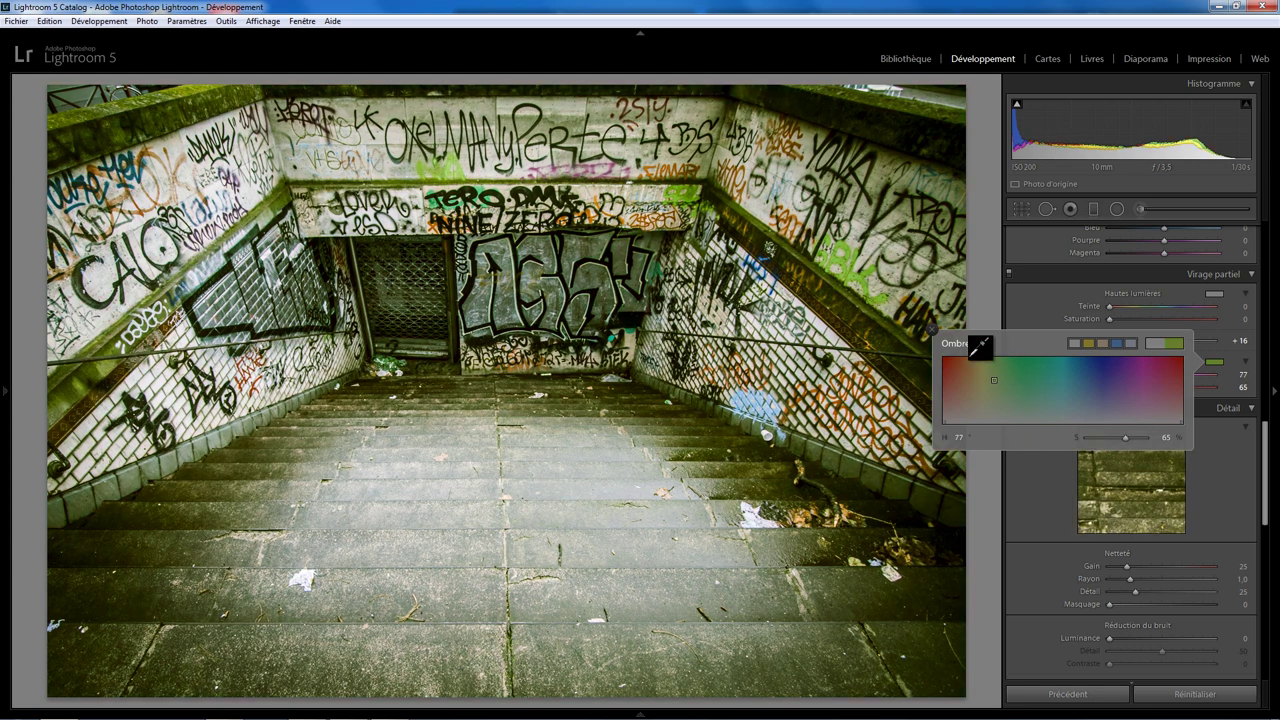
pyautogui.click(931, 328)
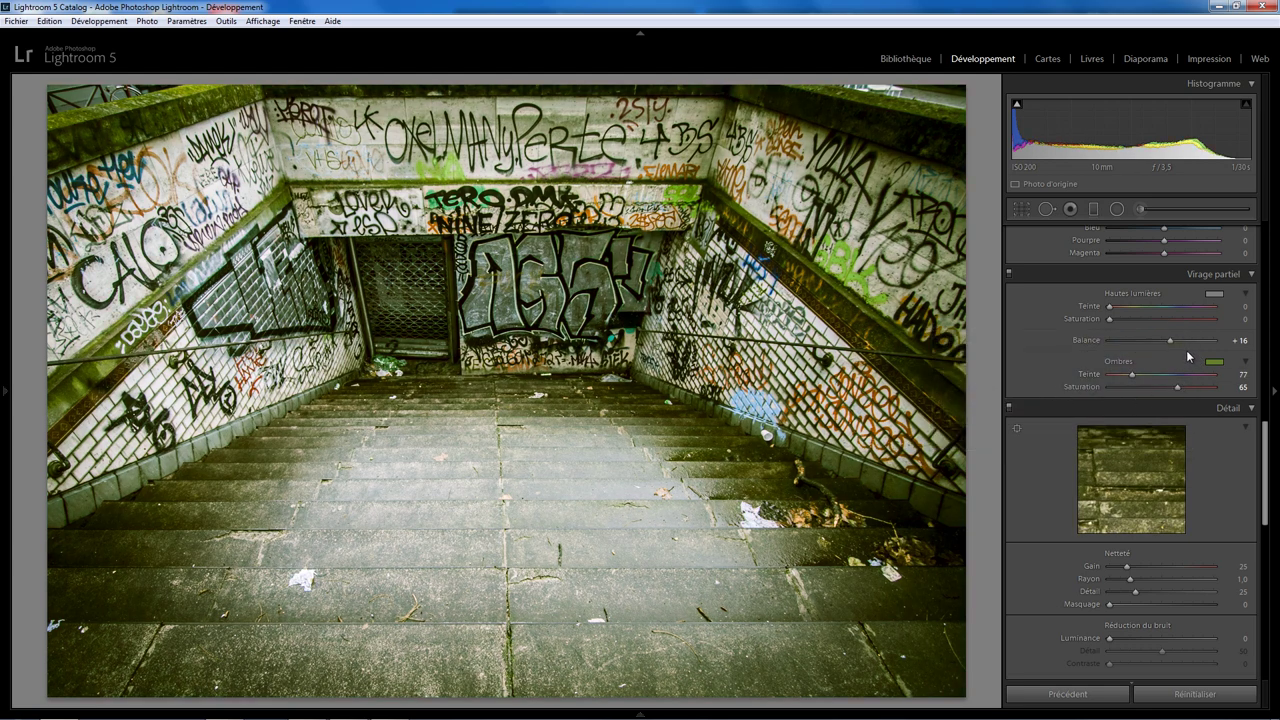
pyautogui.moveTo(1174, 387)
pyautogui.mouseDown()
pyautogui.moveTo(1089, 387)
pyautogui.moveTo(1140, 387)
pyautogui.mouseUp()
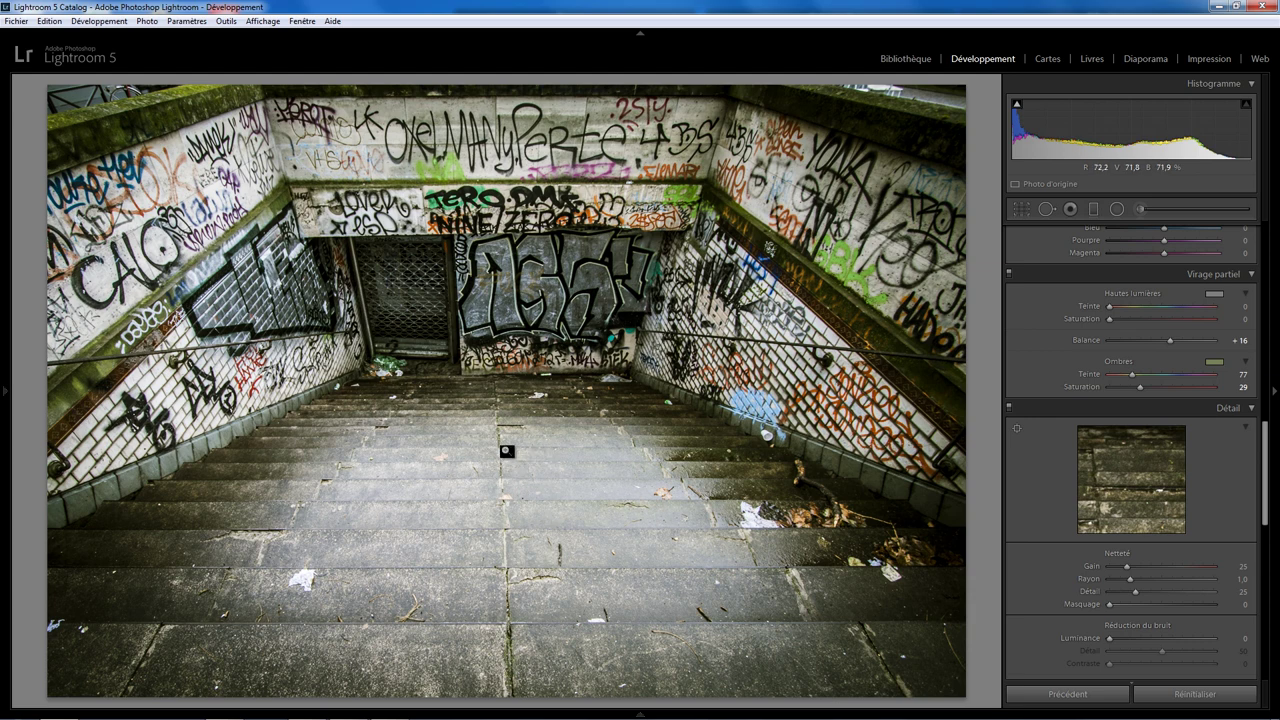
# Step: Give the highlights a faint sepia tint at hue 37, saturation 8
pyautogui.click(1214, 294)
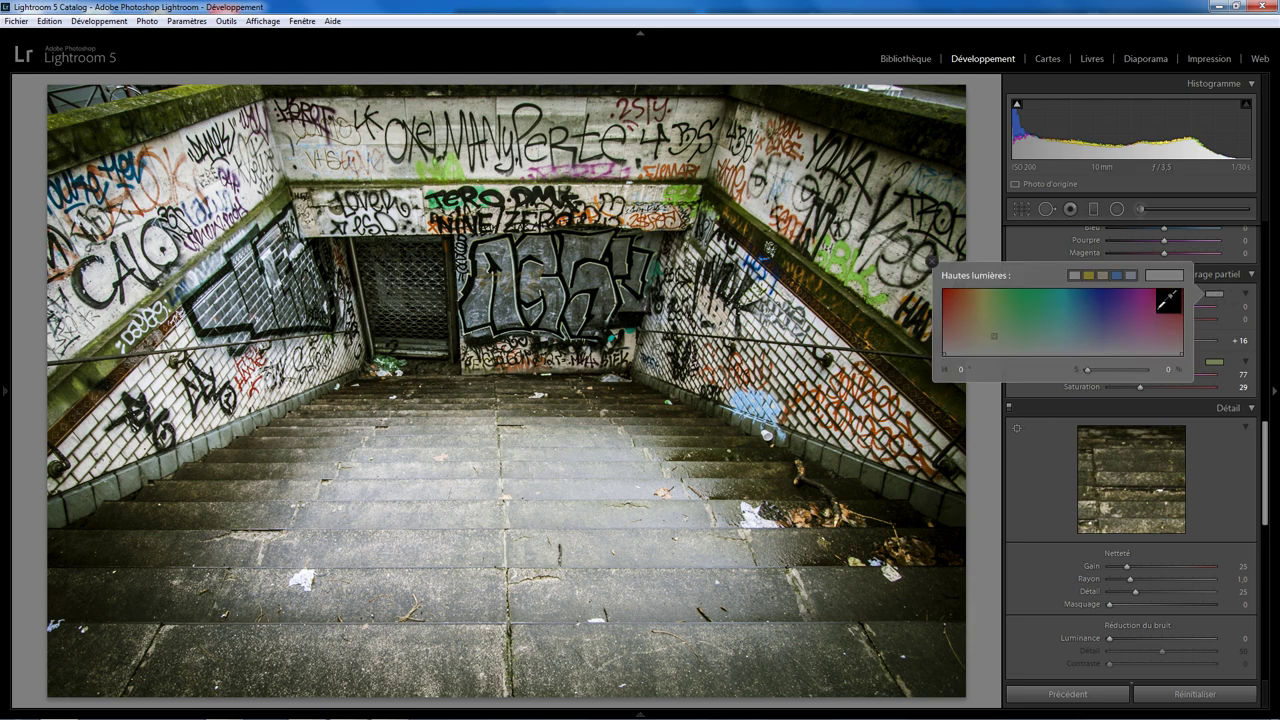
pyautogui.moveTo(1113, 264); pyautogui.dragTo(1095, 319)
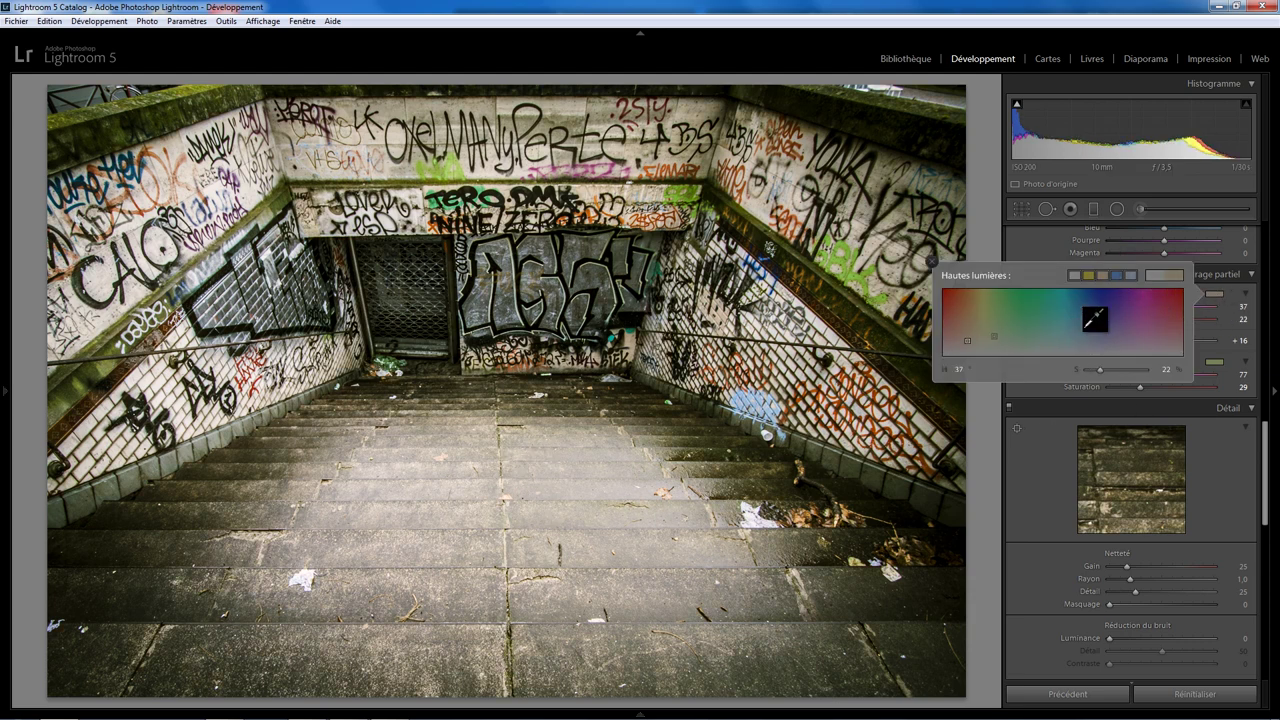
pyautogui.moveTo(1098, 369); pyautogui.dragTo(1090, 368)
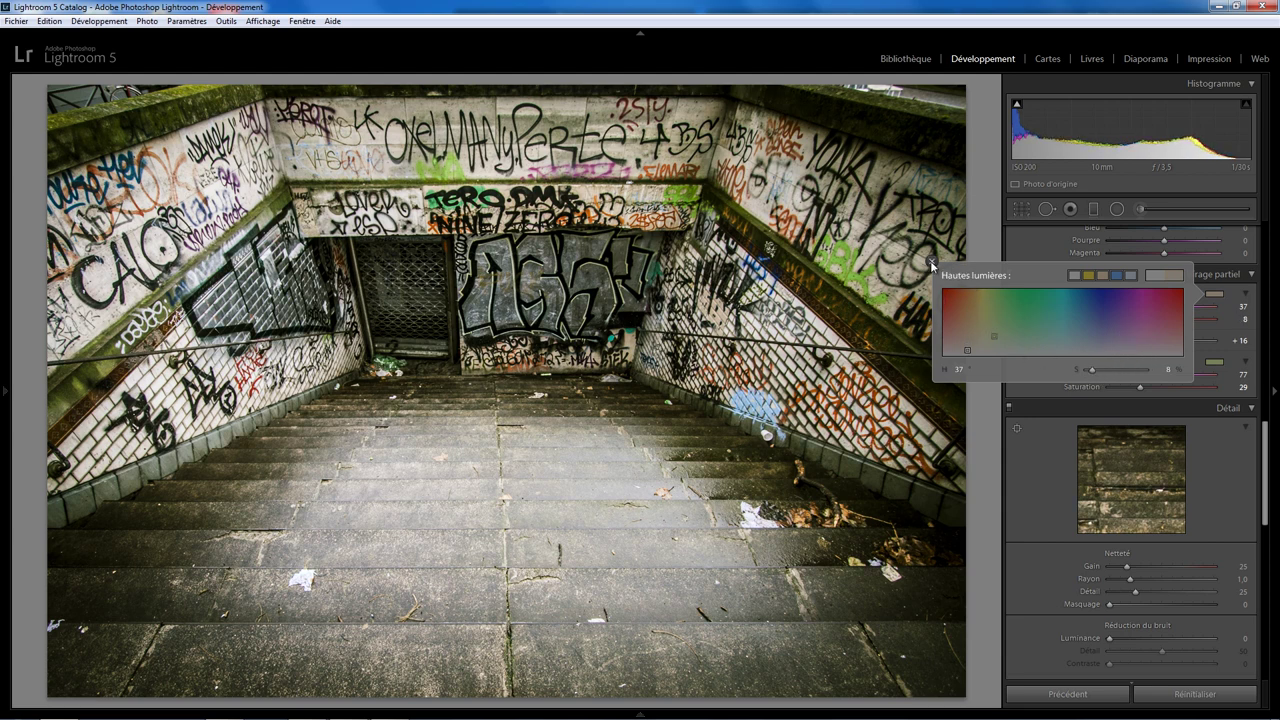
pyautogui.click(931, 263)
pyautogui.click(1009, 274)
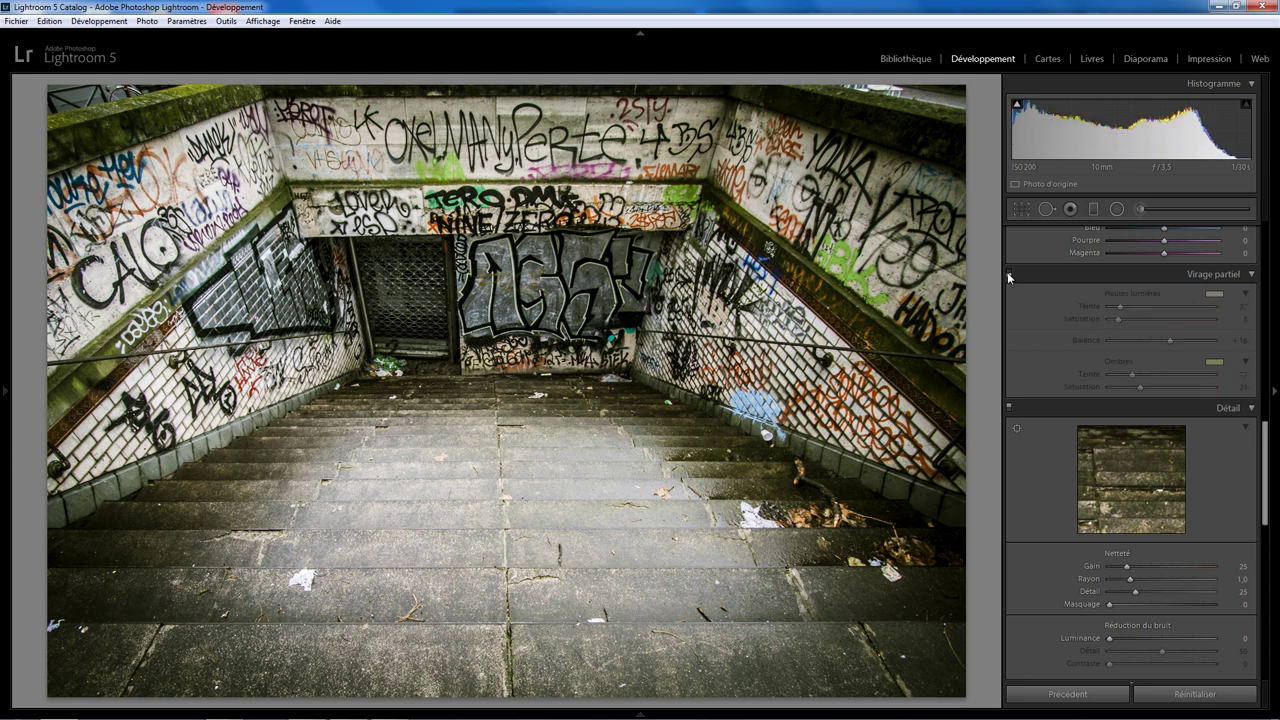
pyautogui.click(1009, 274)
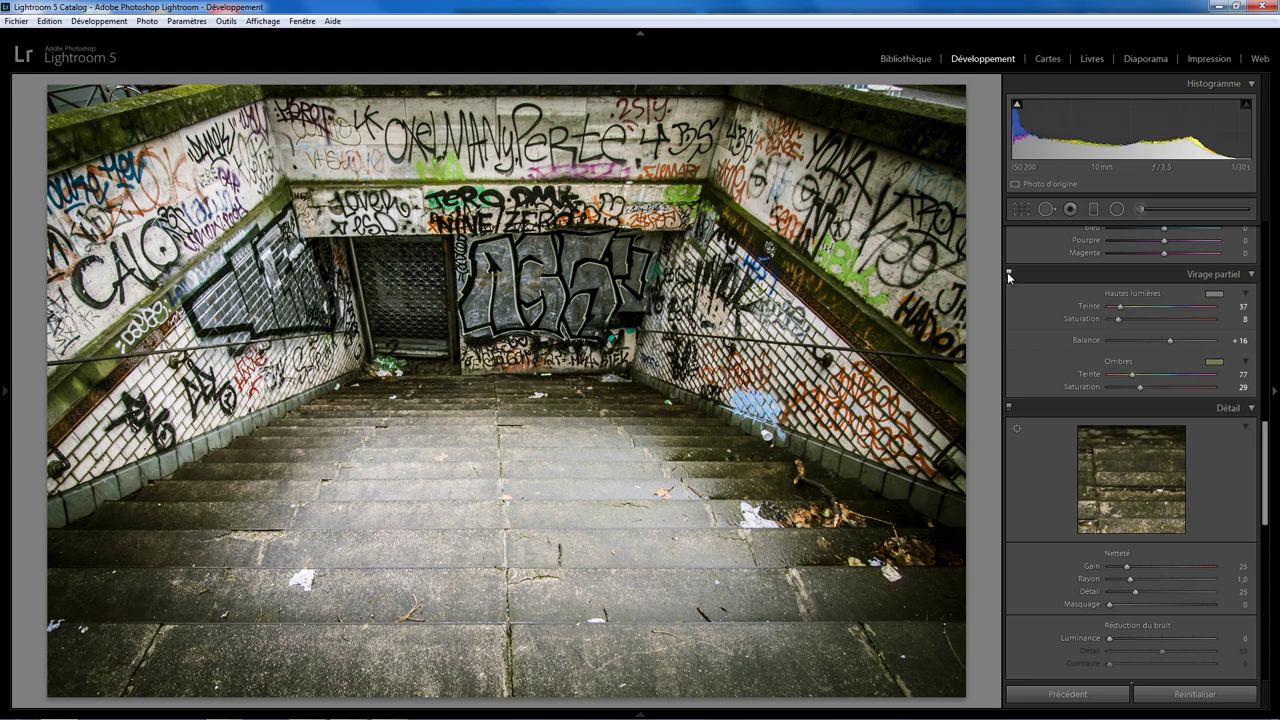
pyautogui.click(1009, 274)
pyautogui.click(1009, 274)
pyautogui.click(1009, 274)
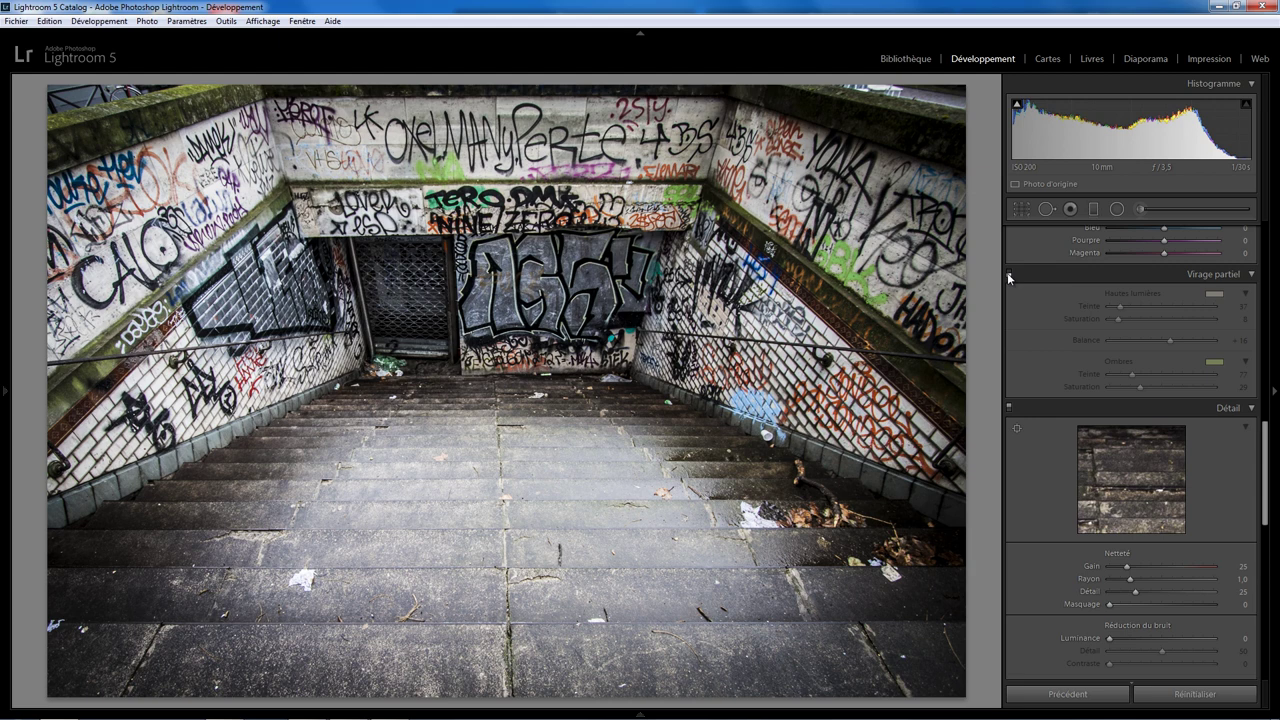
pyautogui.click(1009, 274)
pyautogui.click(1009, 274)
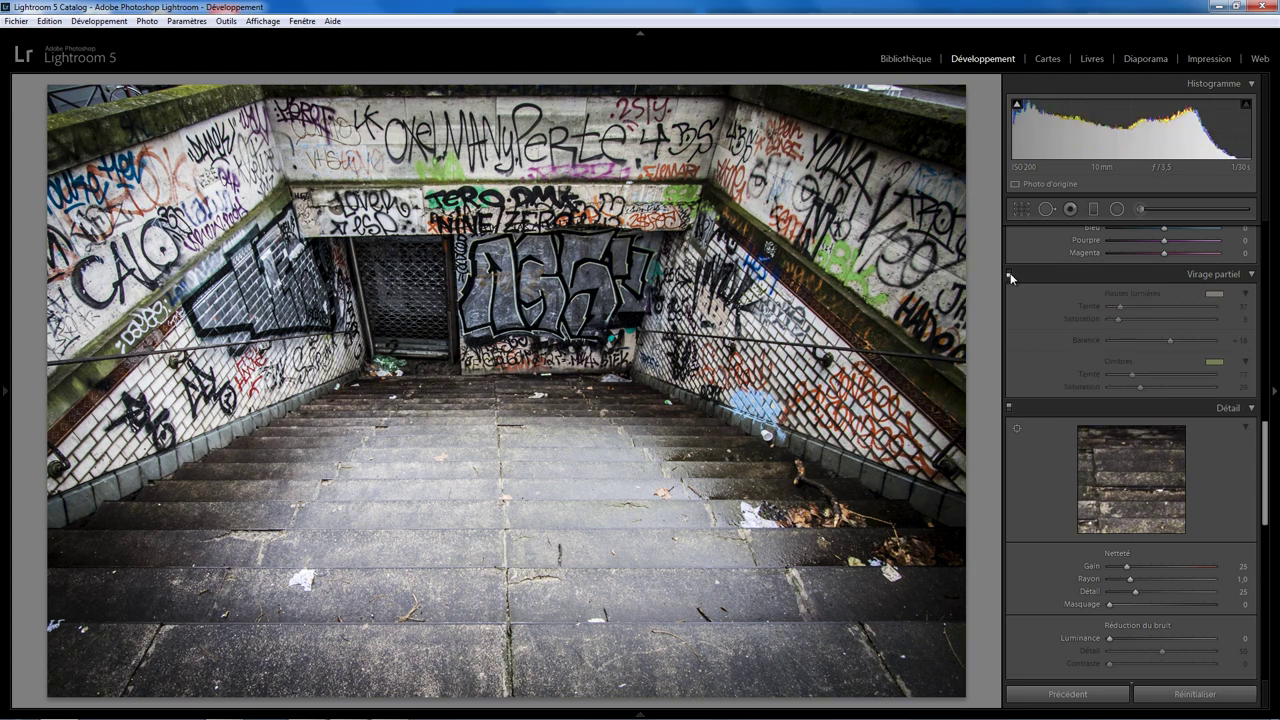